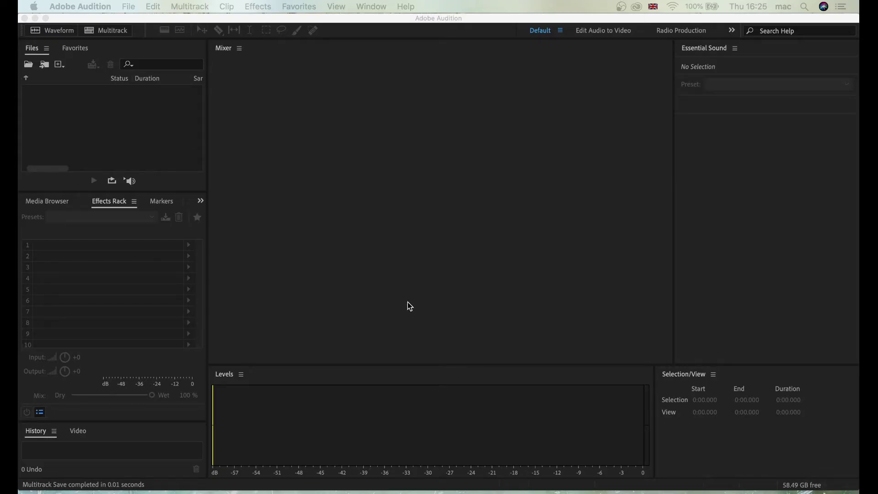
Create a 44100 Hz multitrack session named 'Podcast', overwriting the existing Podcast session file.
click(324, 138)
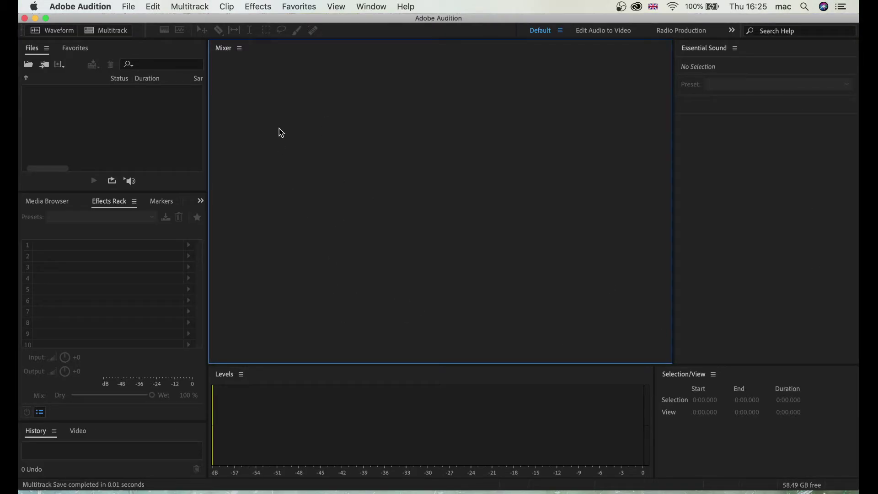
click(128, 8)
mouse_move(128, 20)
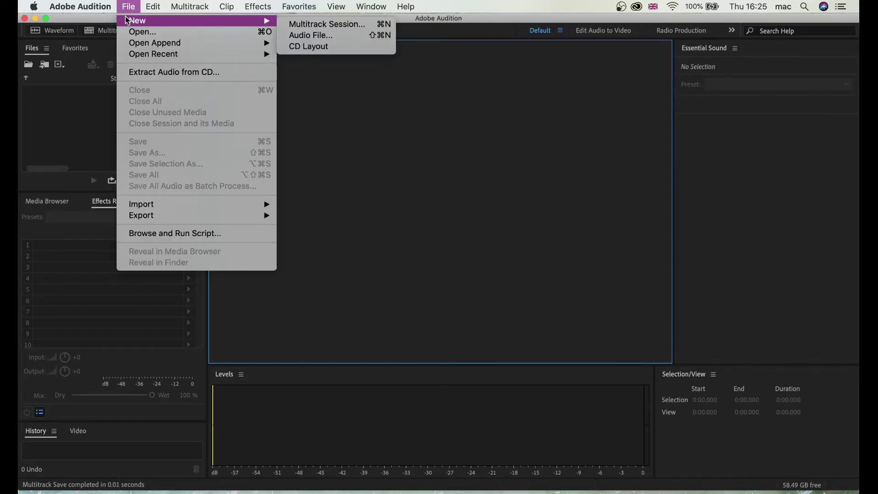
click(295, 26)
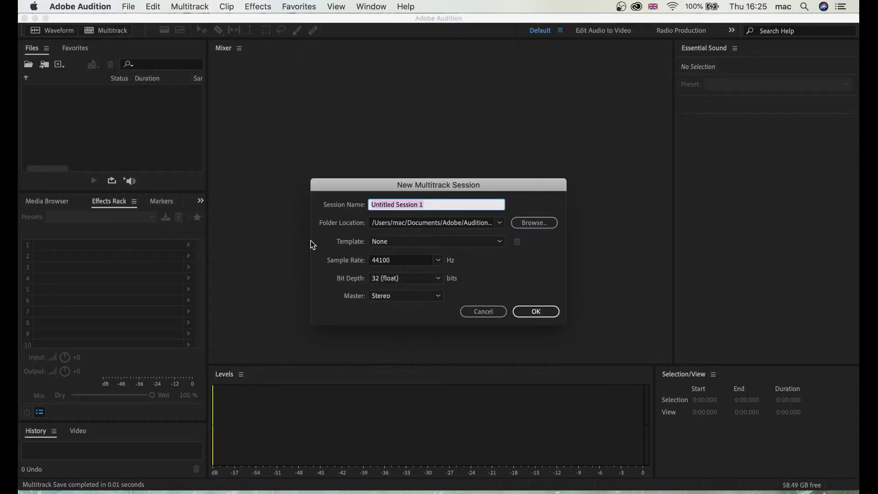
text(Podcast)
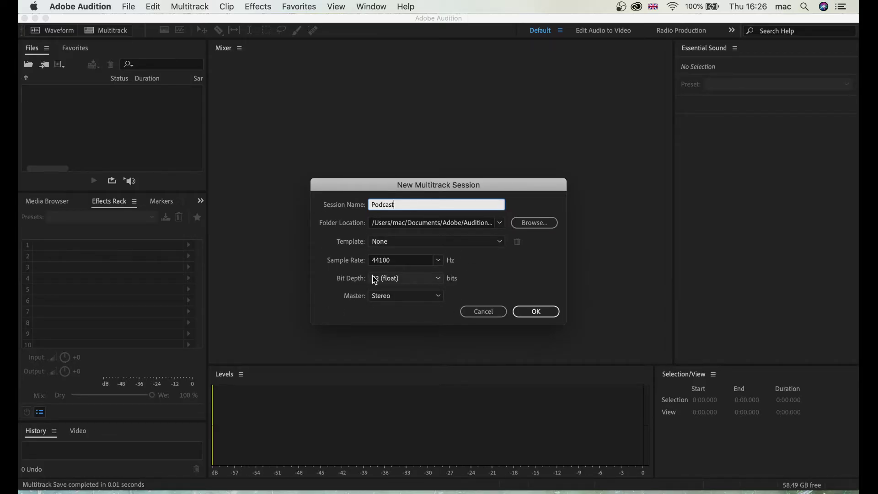
click(440, 261)
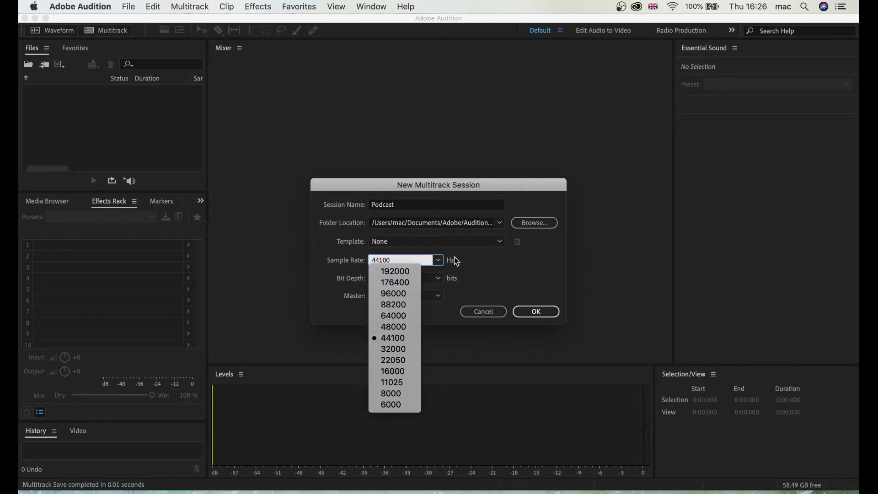
click(487, 263)
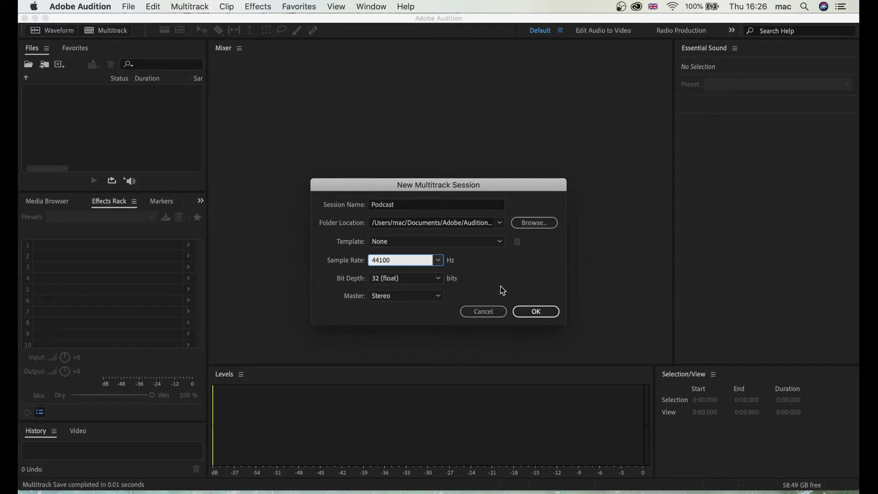
click(545, 316)
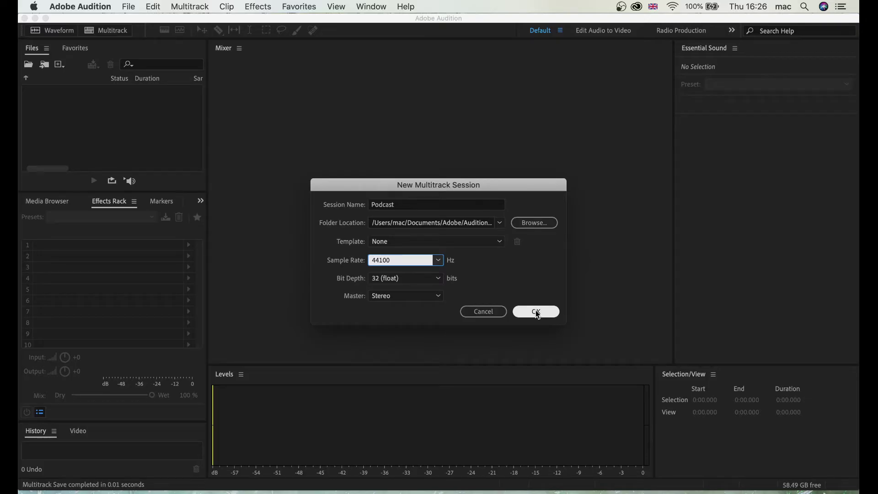
click(539, 315)
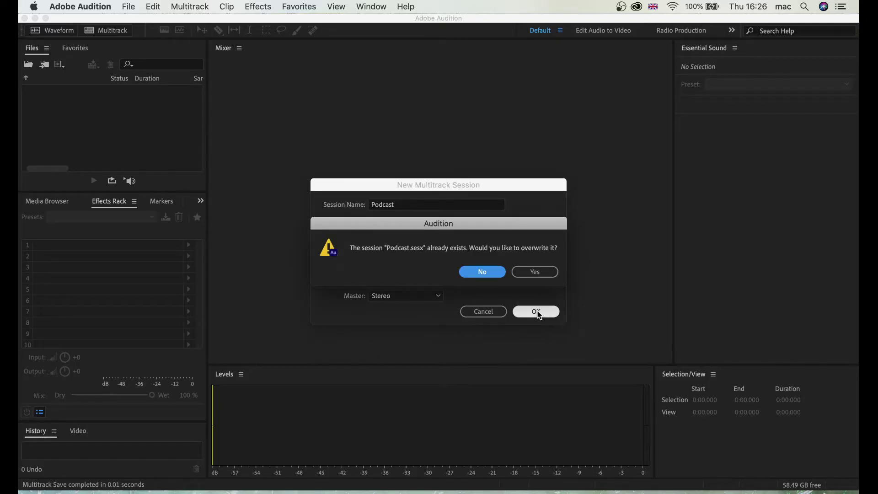
click(535, 273)
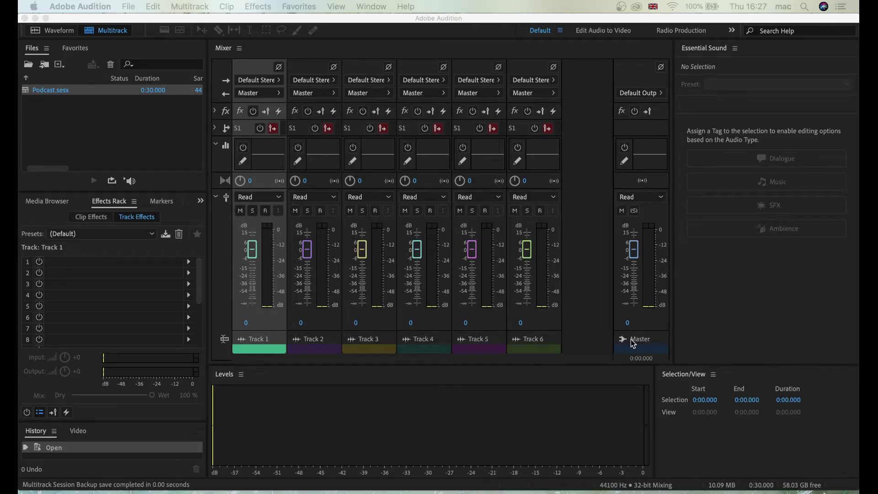
Open Podcast.sesx from the Files panel in the multitrack Editor.
double_click(42, 92)
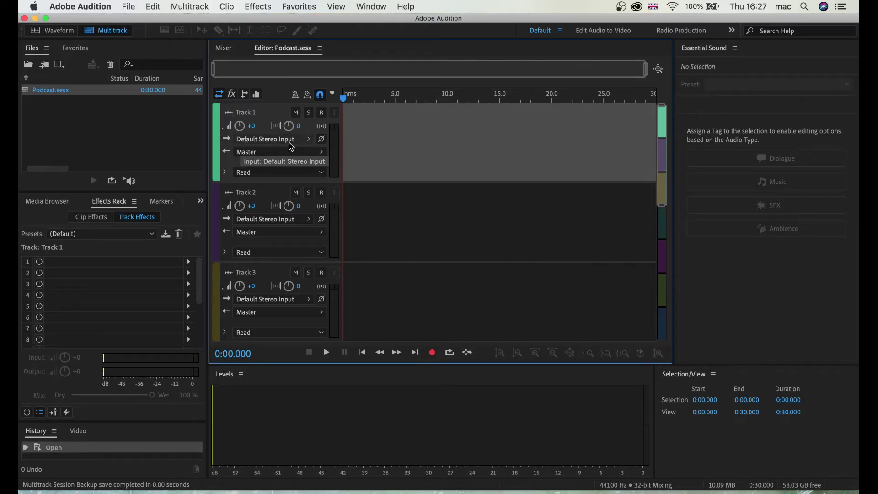
click(309, 140)
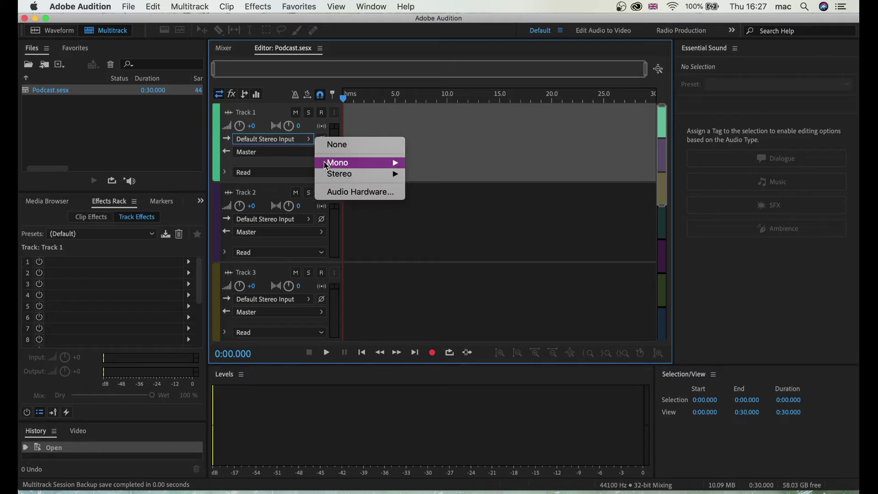
mouse_move(327, 165)
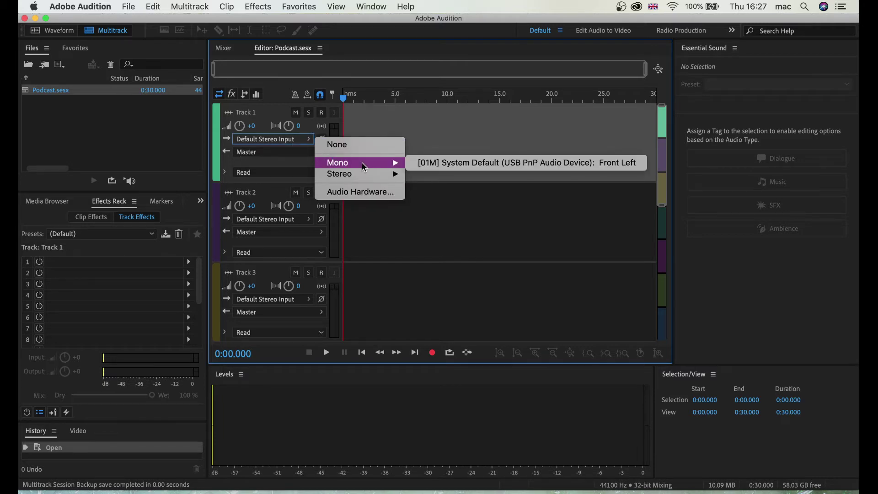
mouse_move(366, 178)
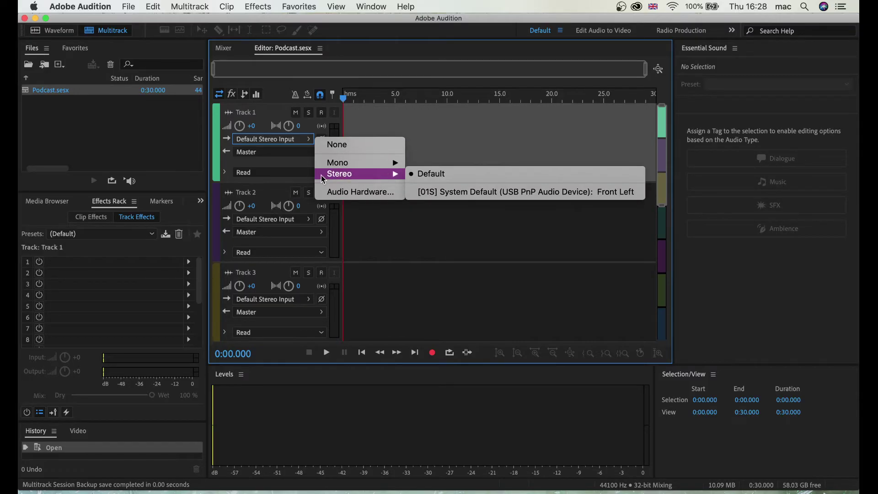
click(267, 163)
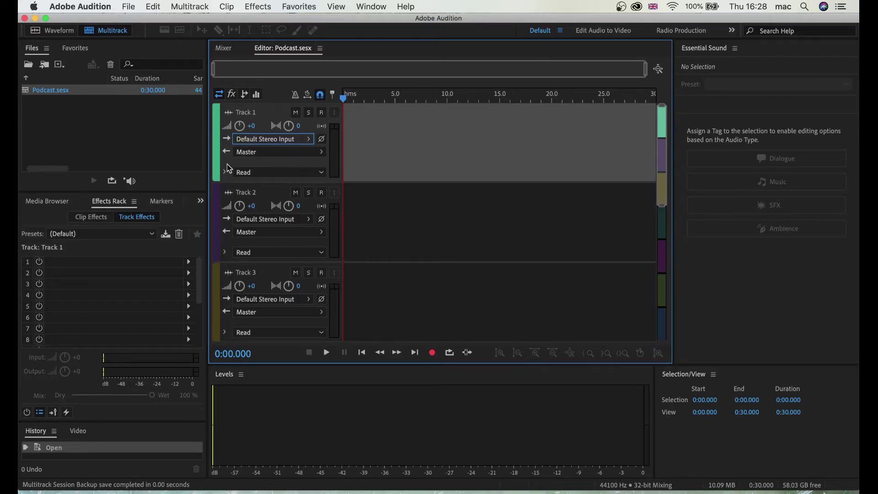
click(125, 8)
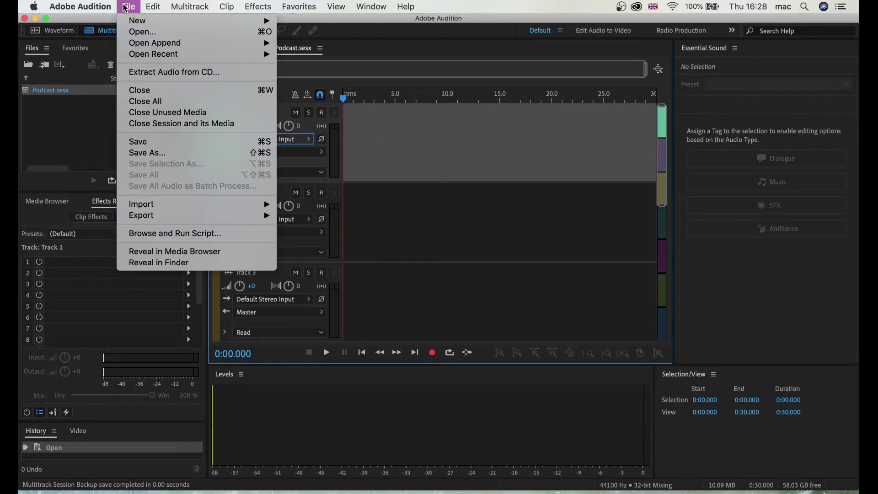
mouse_move(80, 8)
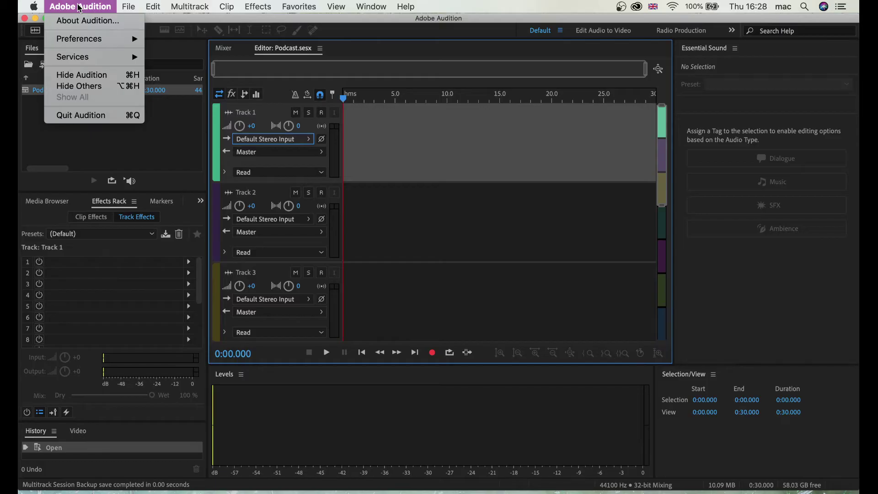
mouse_move(68, 41)
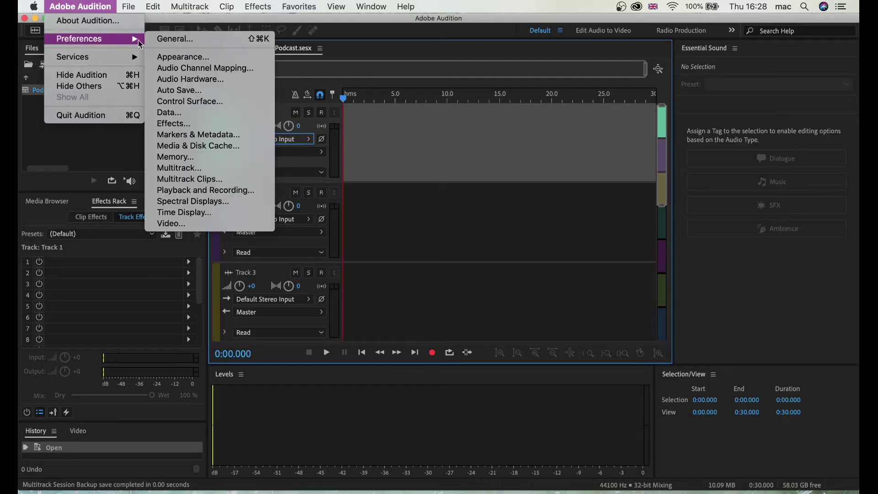
click(200, 80)
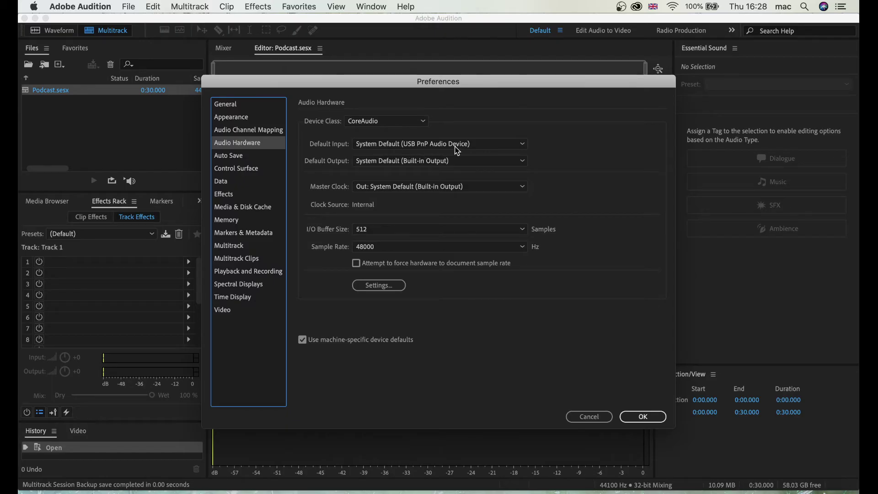
click(520, 146)
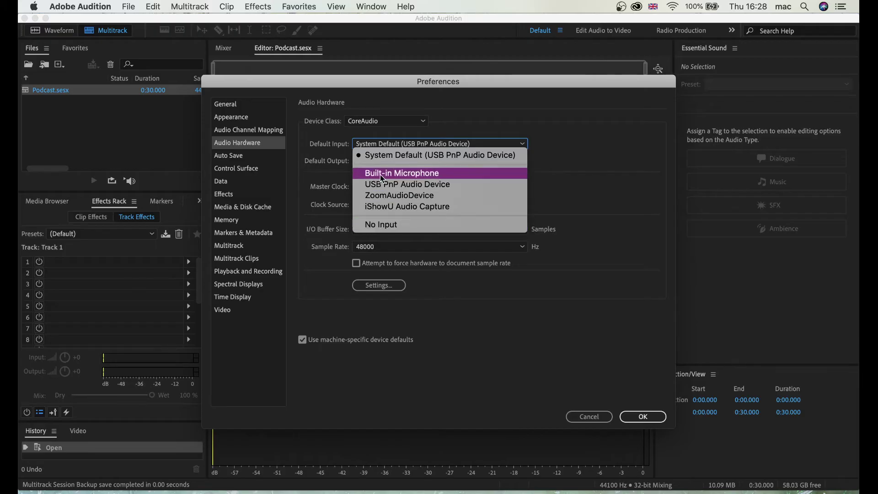
click(591, 142)
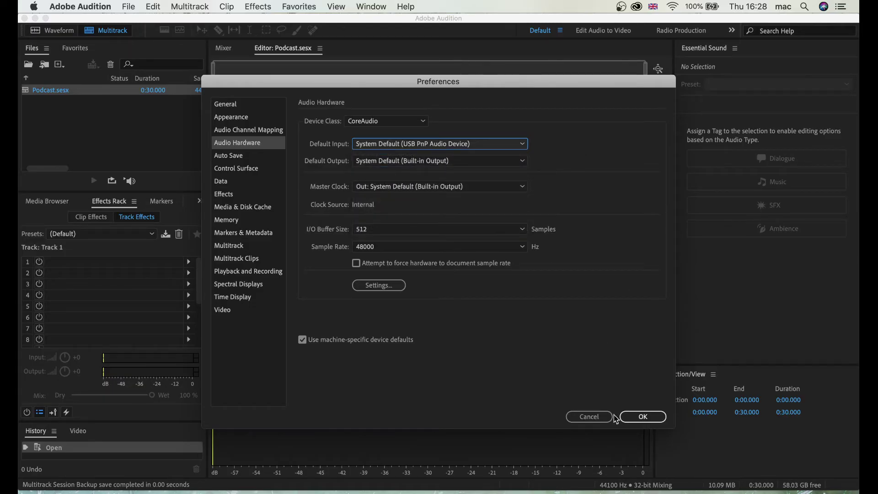
click(636, 418)
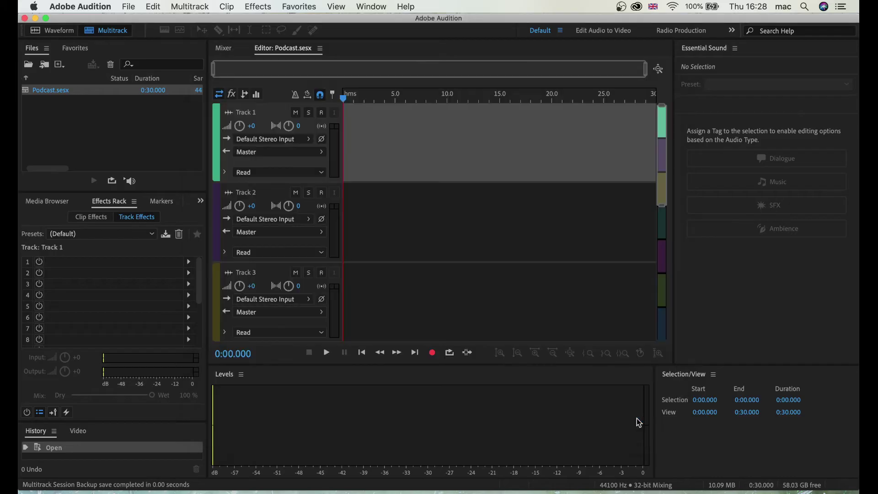
Arm Track 1 for recording, then show the session's tracks in the Mixer.
click(323, 113)
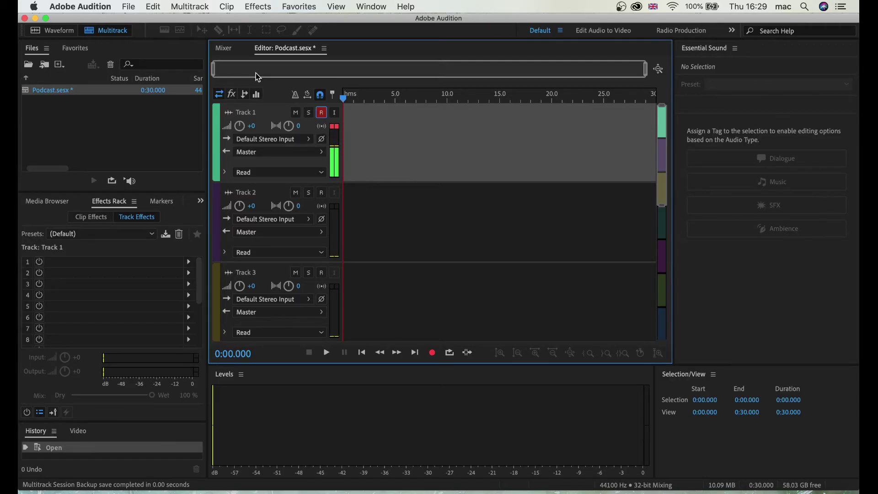
click(224, 49)
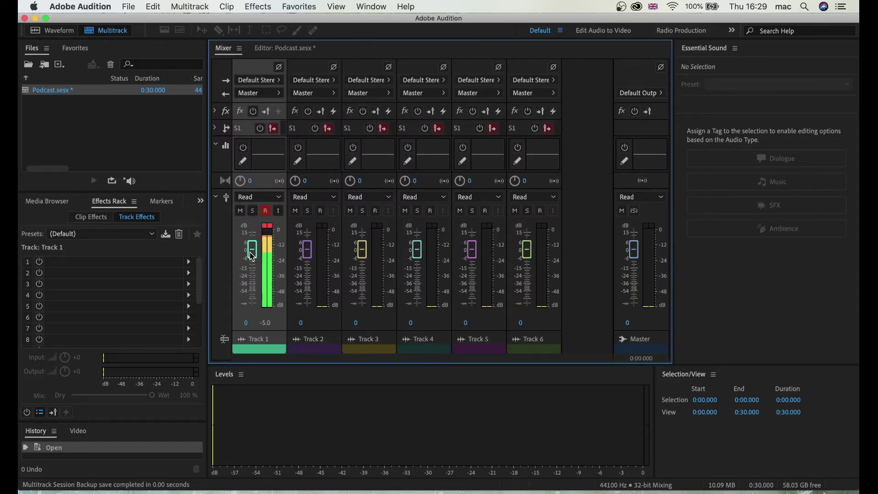
drag(252, 255, 253, 278)
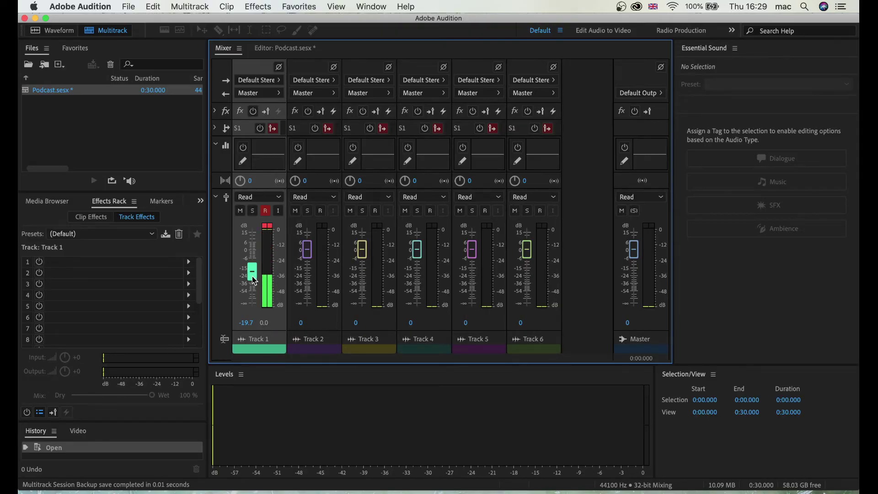
mouse_move(251, 277)
mouse_down()
mouse_move(251, 239)
mouse_move(251, 292)
mouse_up()
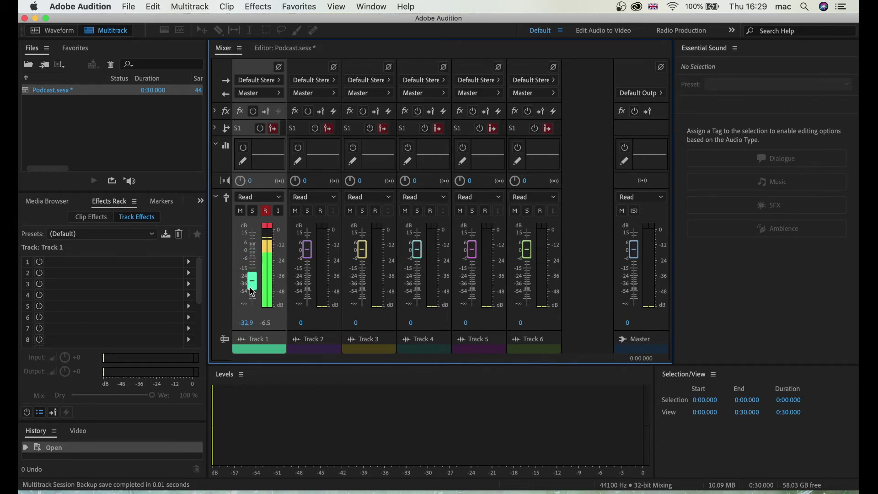
drag(252, 291, 251, 363)
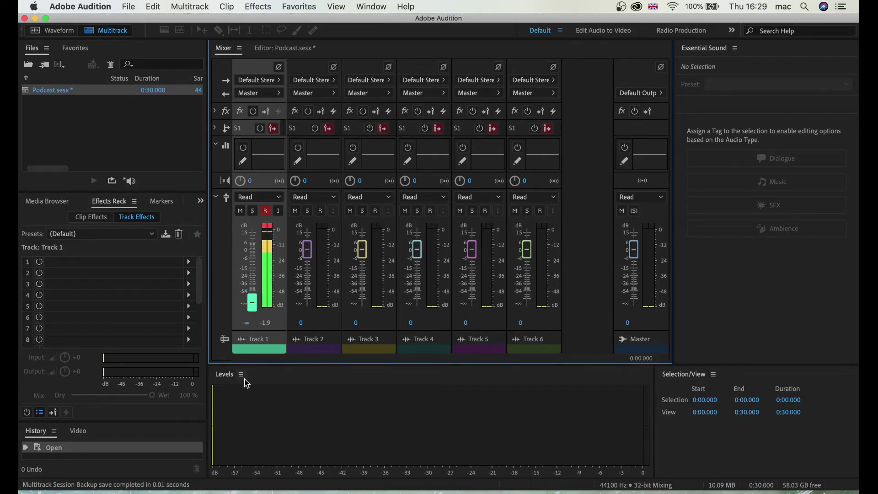
drag(252, 303, 252, 269)
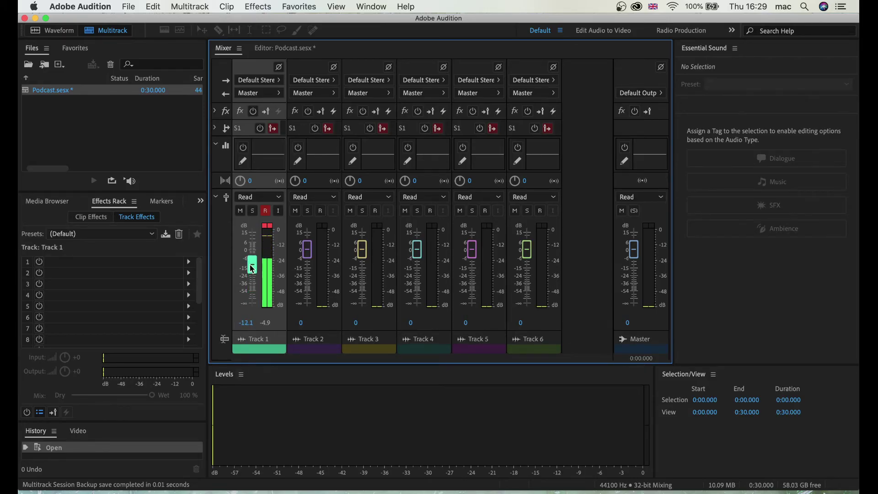
click(283, 49)
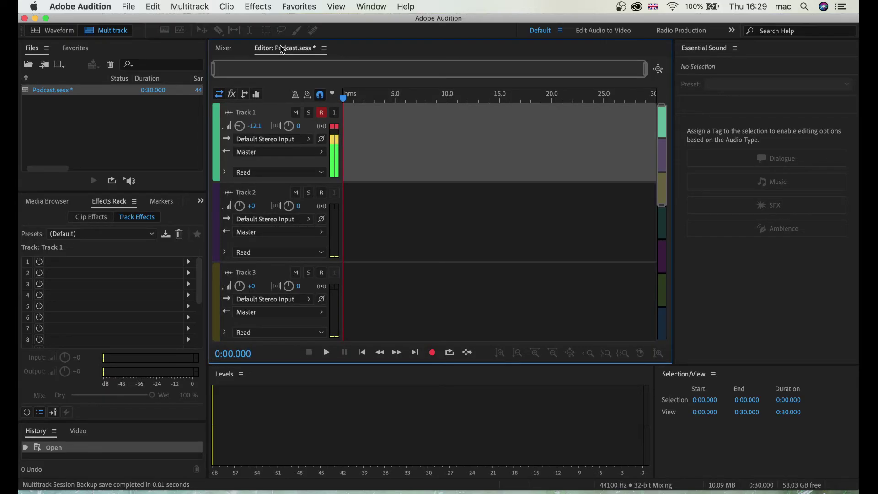
click(226, 49)
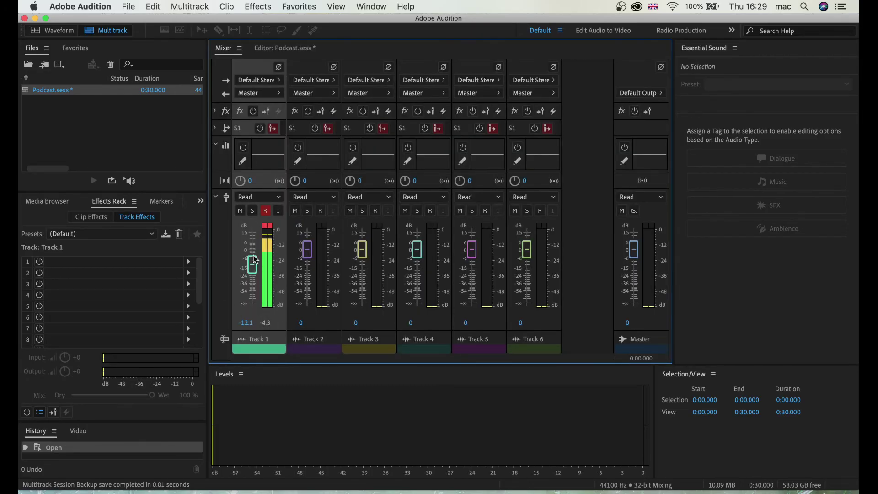
click(284, 50)
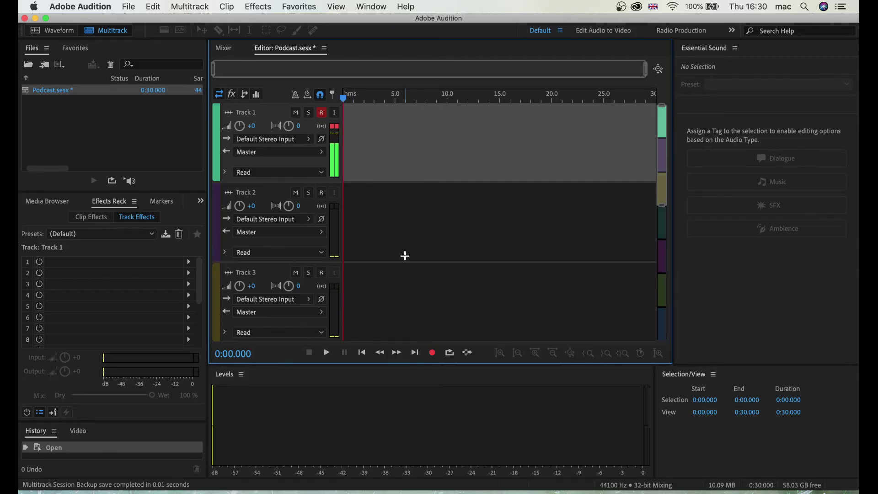
click(225, 48)
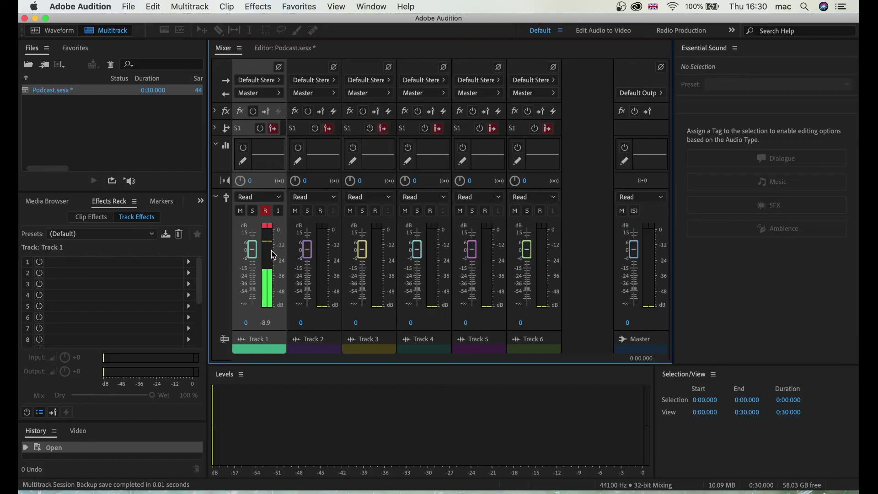
click(289, 49)
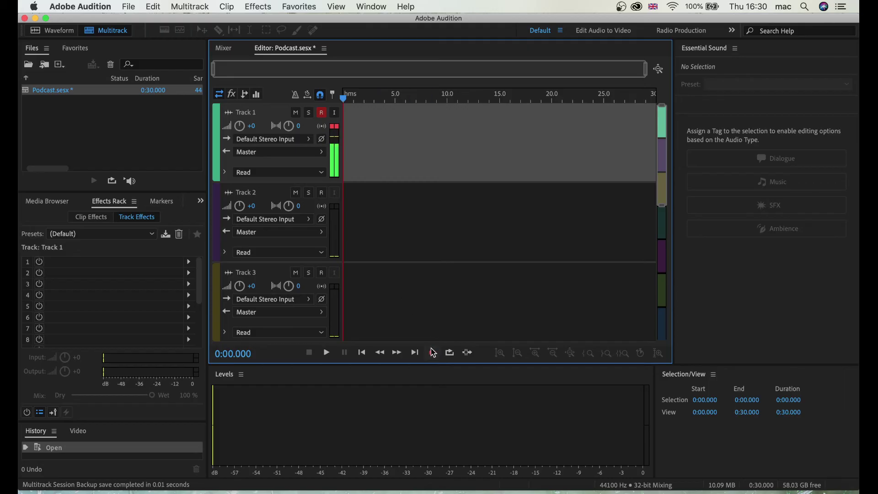
Record about 26 seconds of microphone voice onto Track 1 as Track 1_001.
click(433, 365)
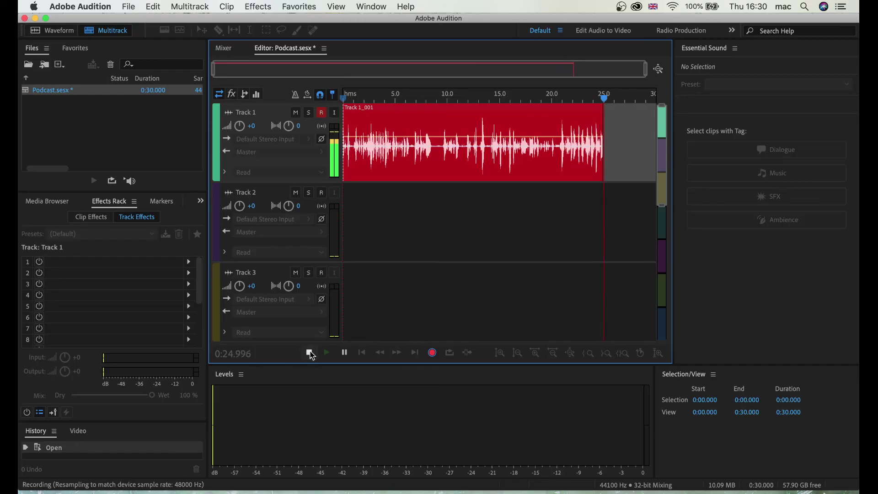
click(432, 353)
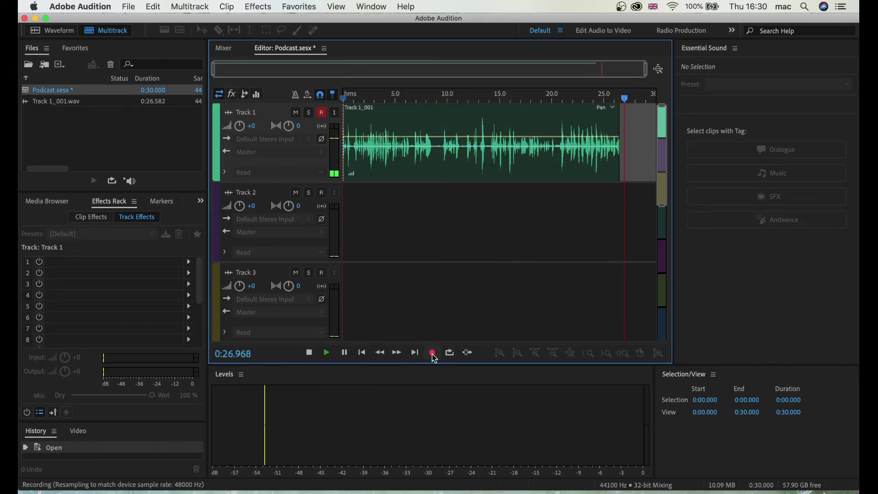
Stop recording, return to the session start, and play the new clip back briefly.
click(309, 353)
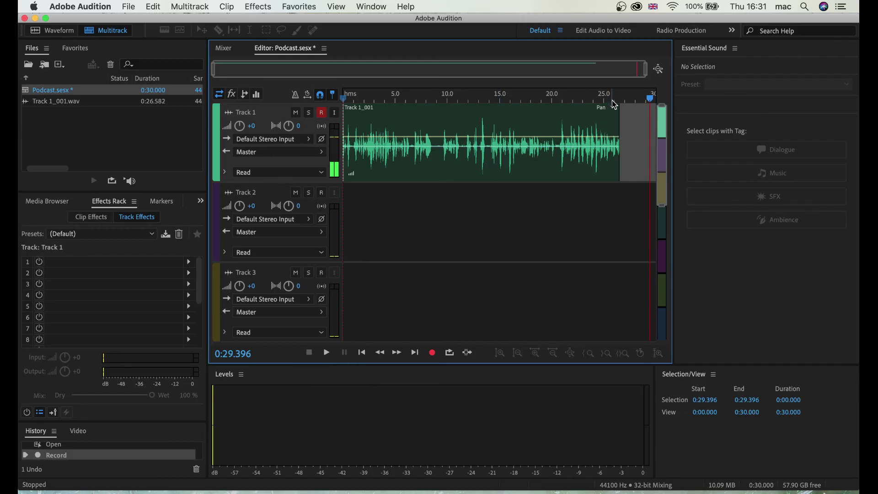
key(Home)
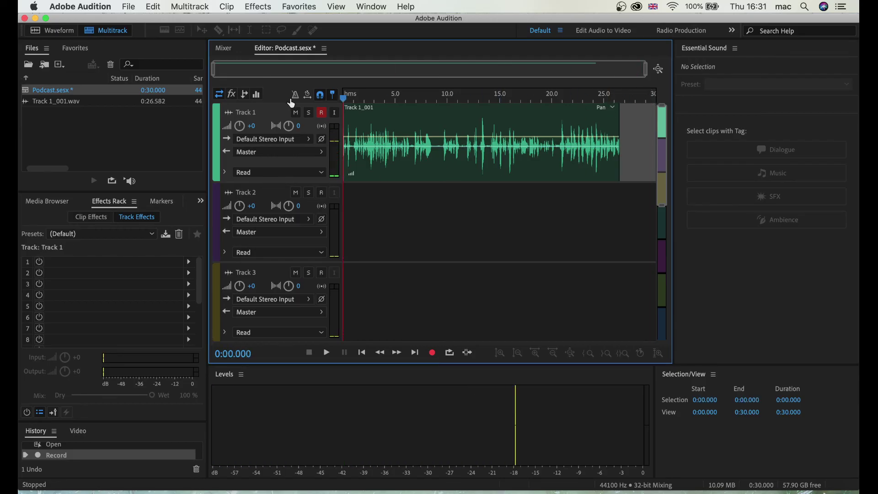
key(space)
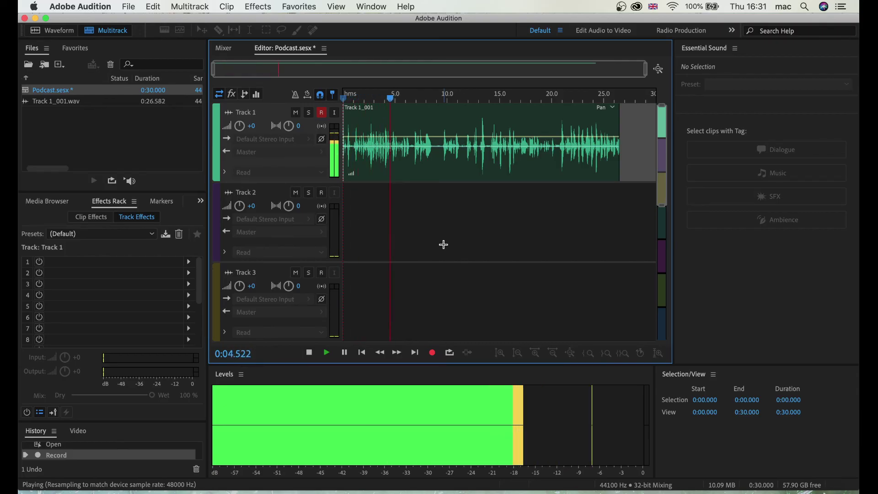
key(space)
Scrub the playhead to about 7.8, 10, then 6 seconds and select the Track 1_001 clip.
click(425, 98)
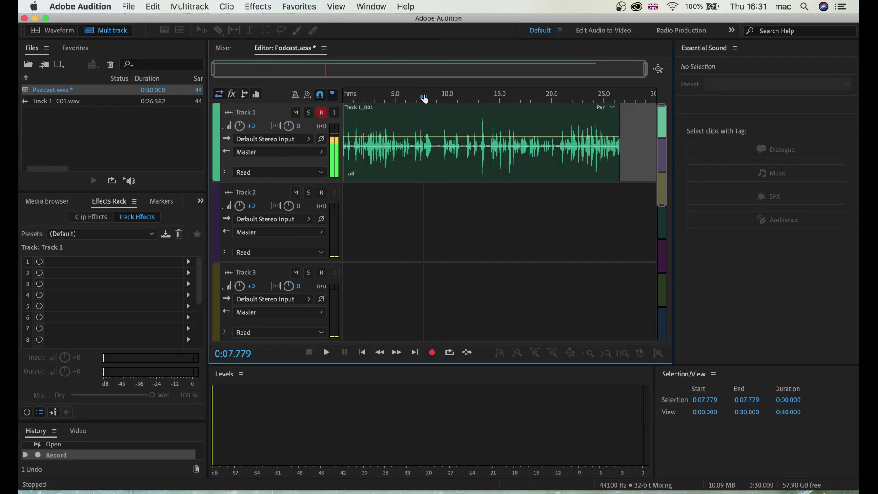
drag(425, 98, 450, 100)
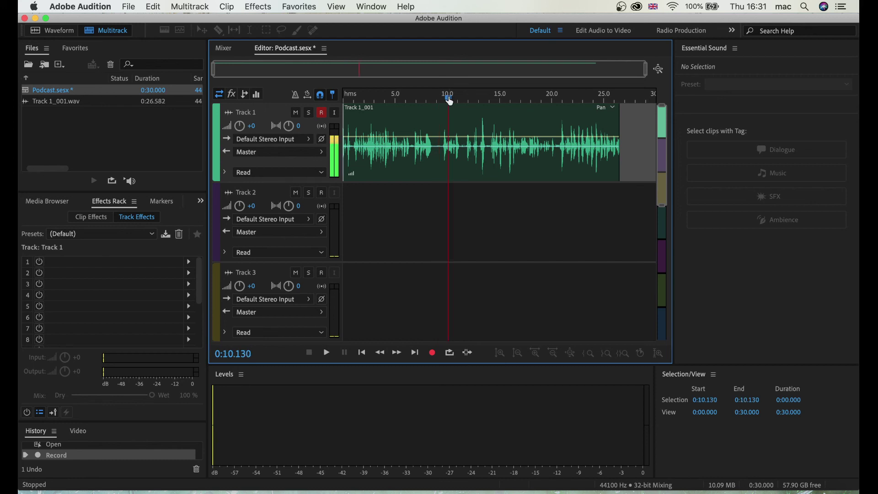
drag(450, 100, 407, 98)
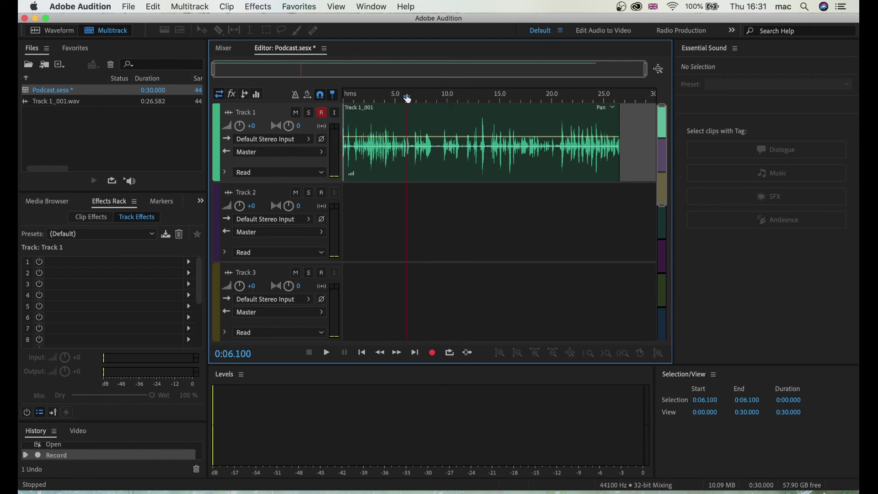
click(371, 176)
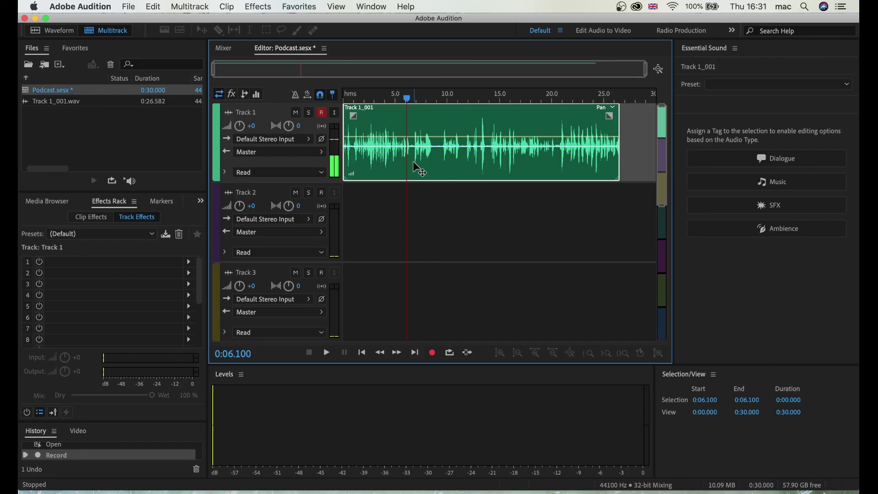
click(468, 97)
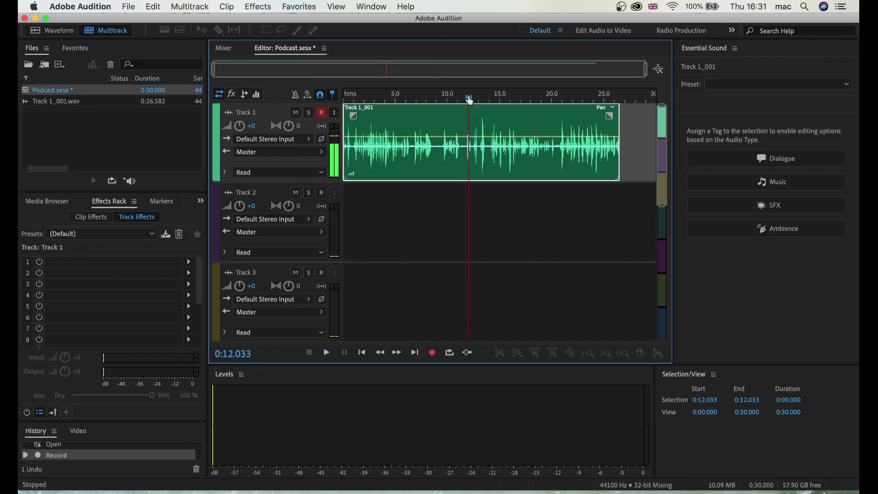